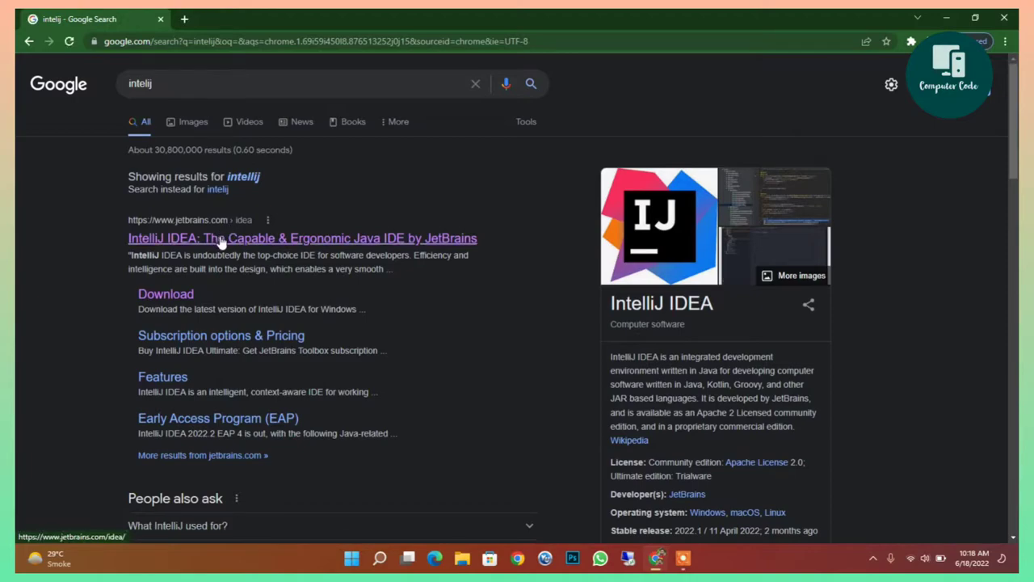
Open the IntelliJ IDEA download page on the JetBrains site and download the Community edition's Windows .exe installer
left_click(220, 239)
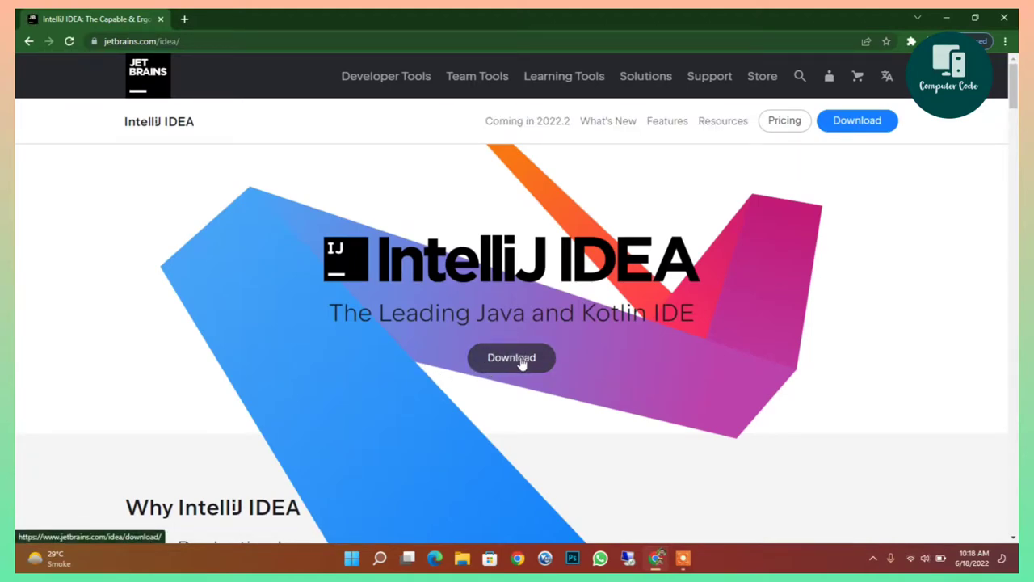
left_click(522, 363)
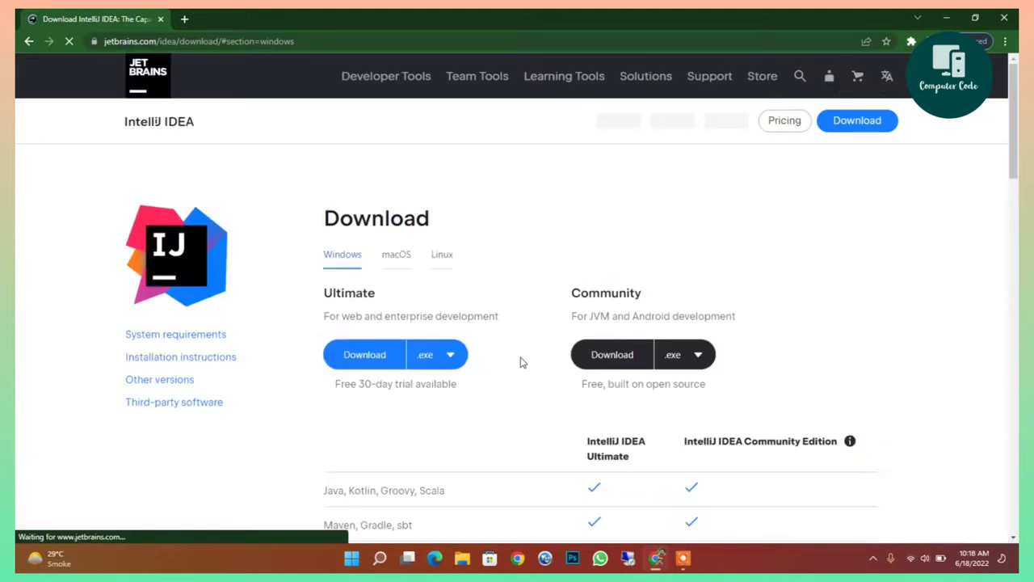
scroll(522, 364, "down", 1)
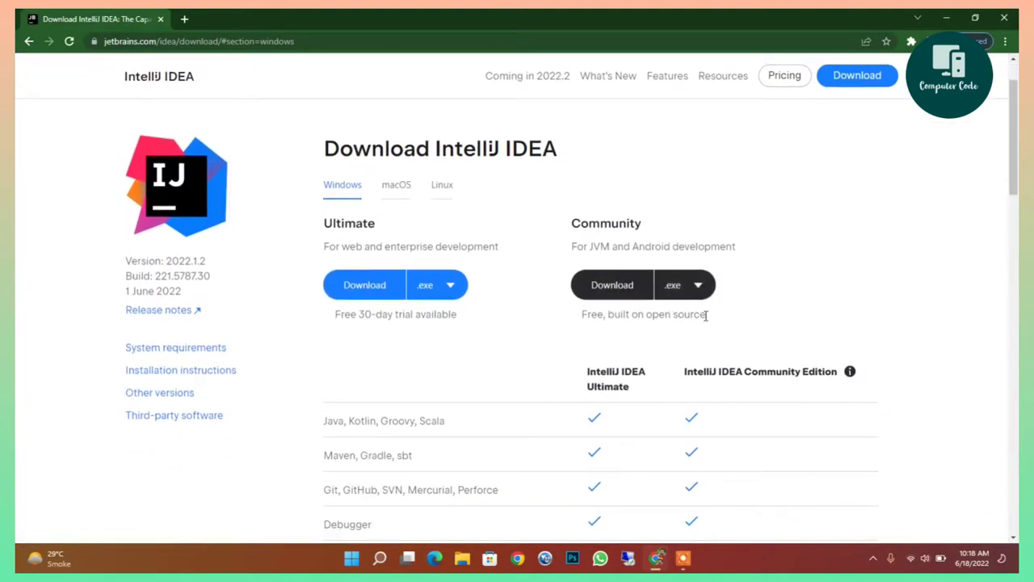
scroll(703, 316, "down", 5)
scroll(705, 315, "down", 2)
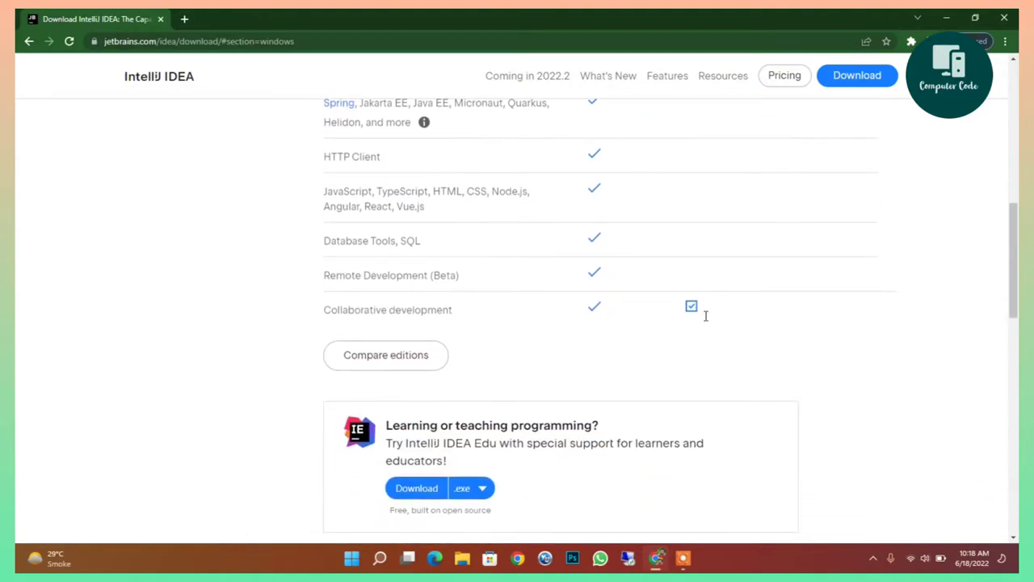
scroll(705, 317, "up", 4)
scroll(705, 321, "up", 3)
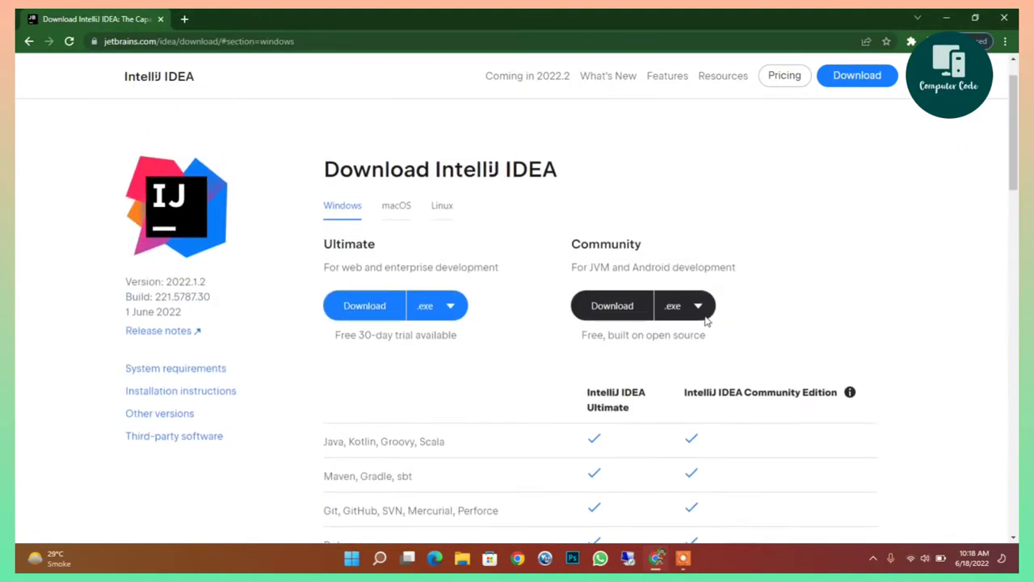
left_click(629, 307)
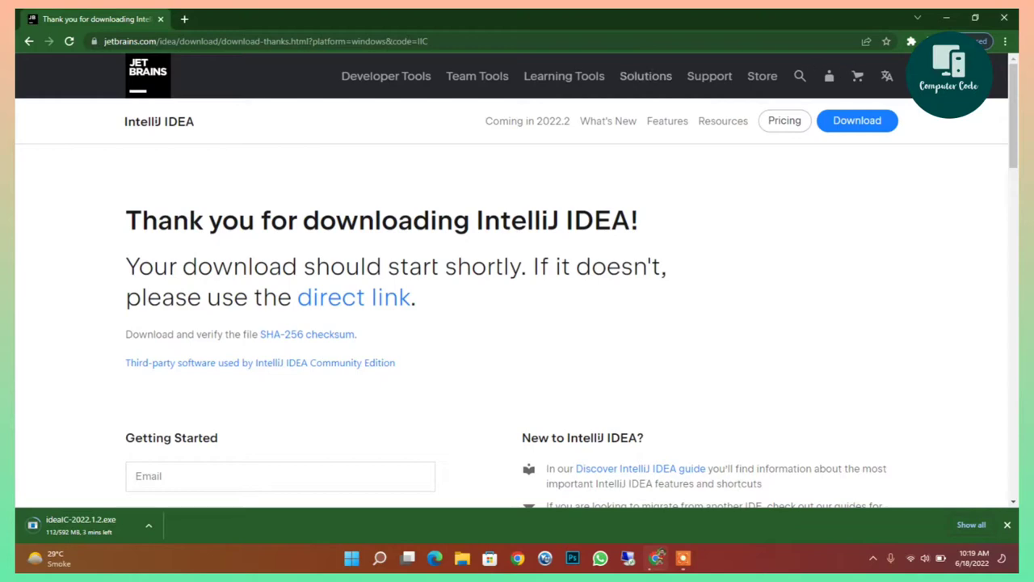
Check the IntelliJ IDEA installer in the browser's downloads list and close the browser
left_click(1005, 42)
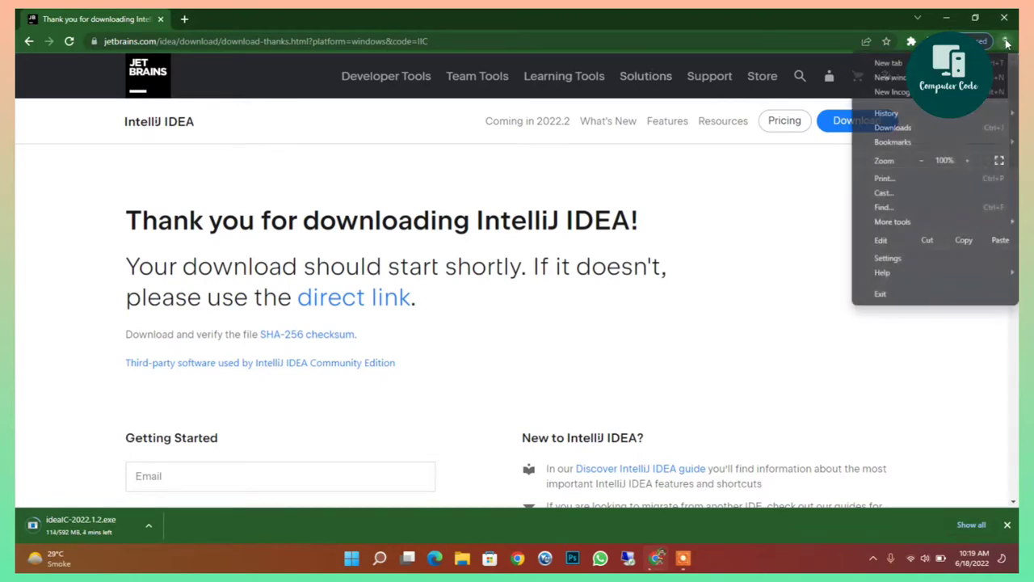
left_click(913, 127)
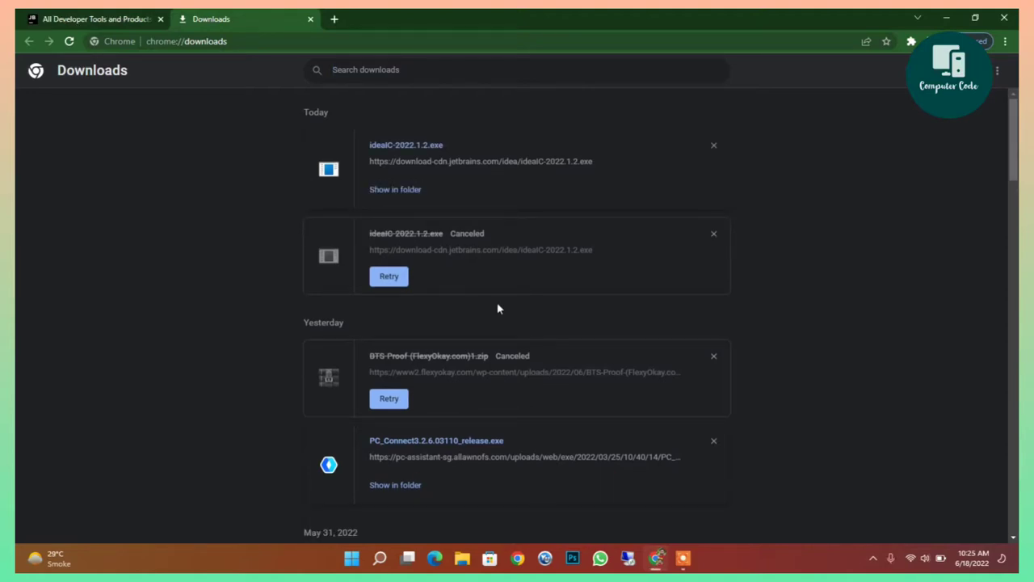
left_click(1004, 16)
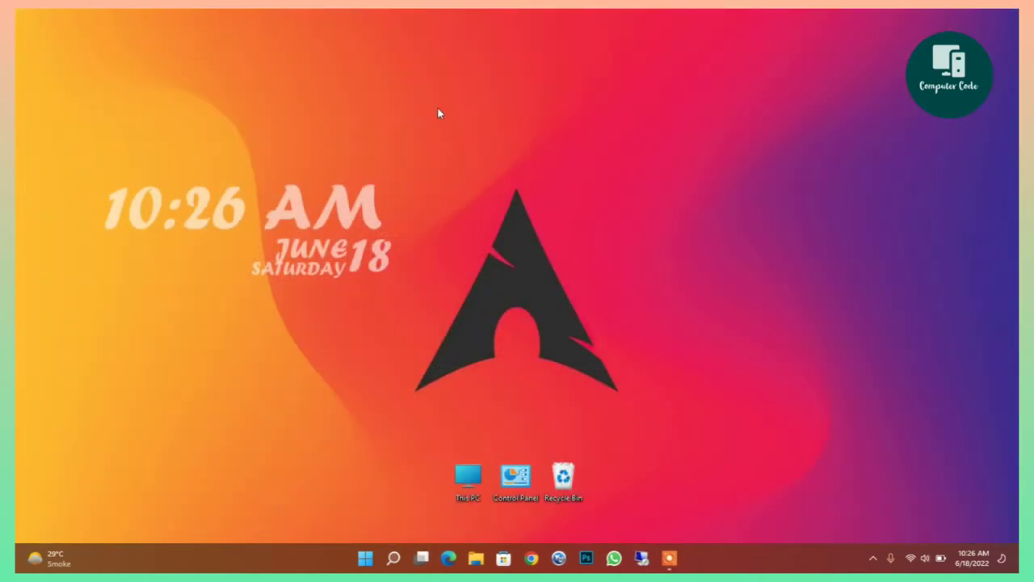
Run ideaIC-2022.1.2.exe from the PC's Downloads folder as administrator
double_click(468, 476)
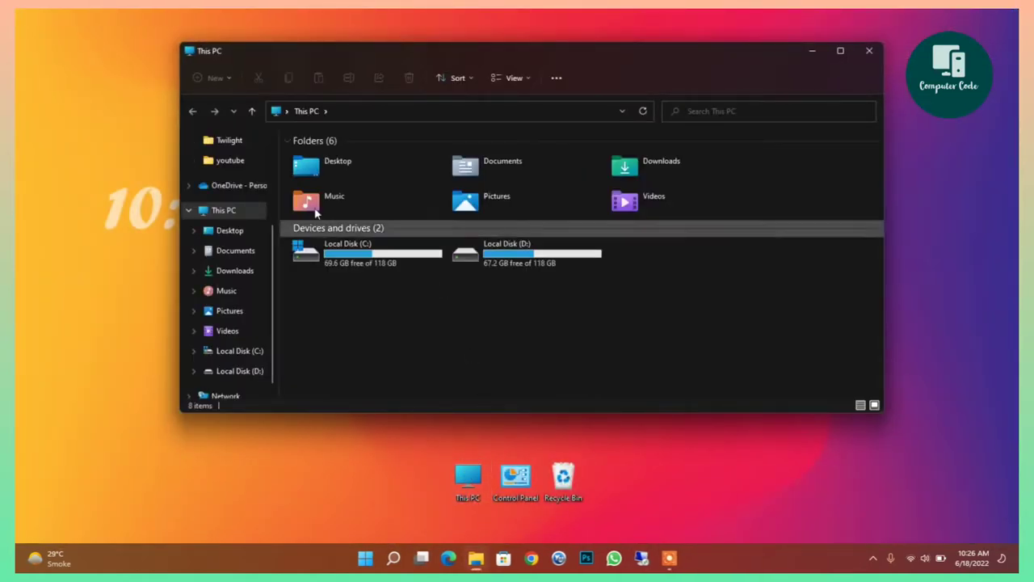
left_click(236, 273)
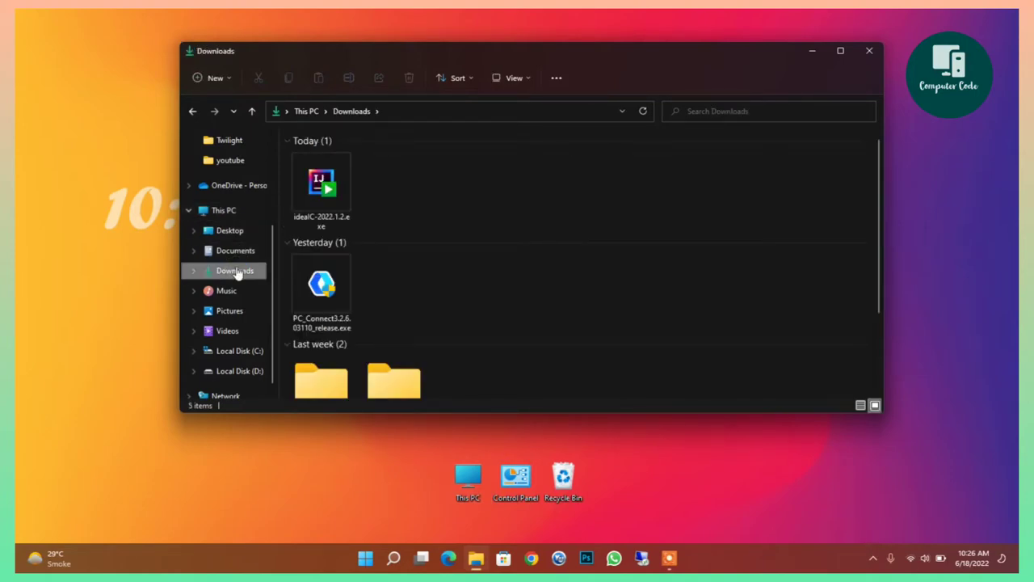
left_click(323, 184)
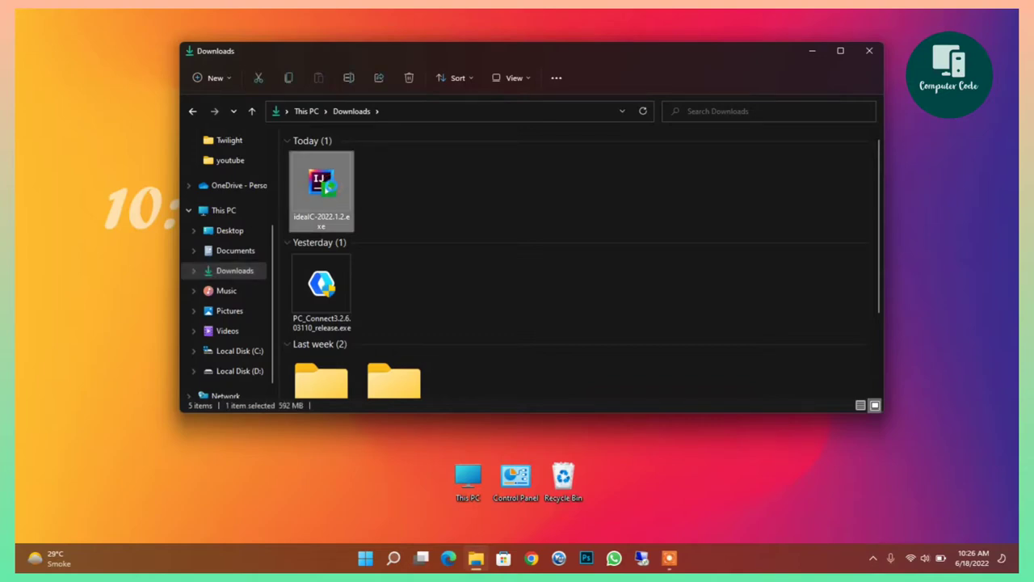
right_click(331, 185)
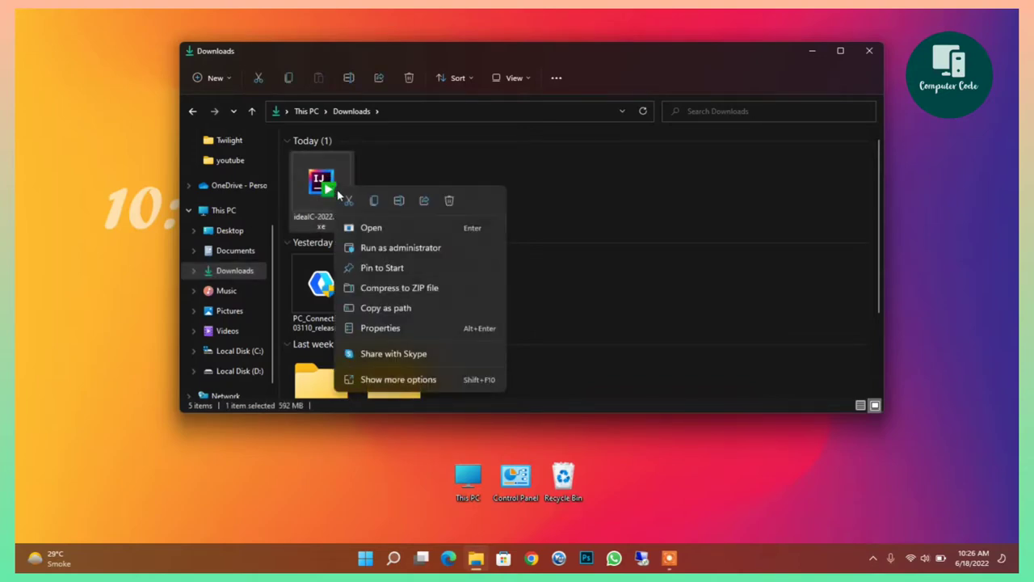
left_click(384, 248)
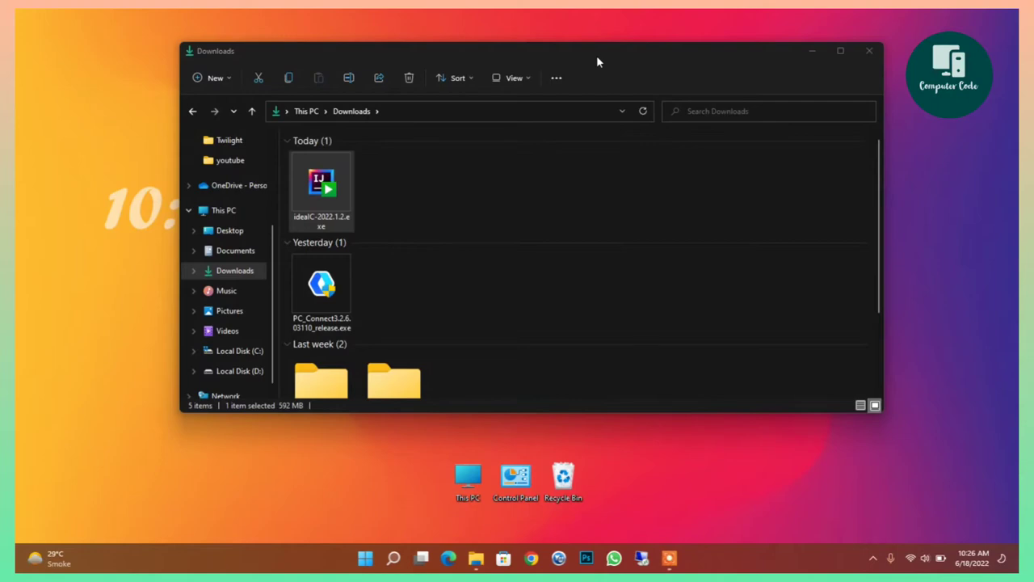
Move and narrow the Downloads window to uncover the IntelliJ IDEA setup window, and bring the setup window to the front
left_click_drag(596, 55, 464, 58)
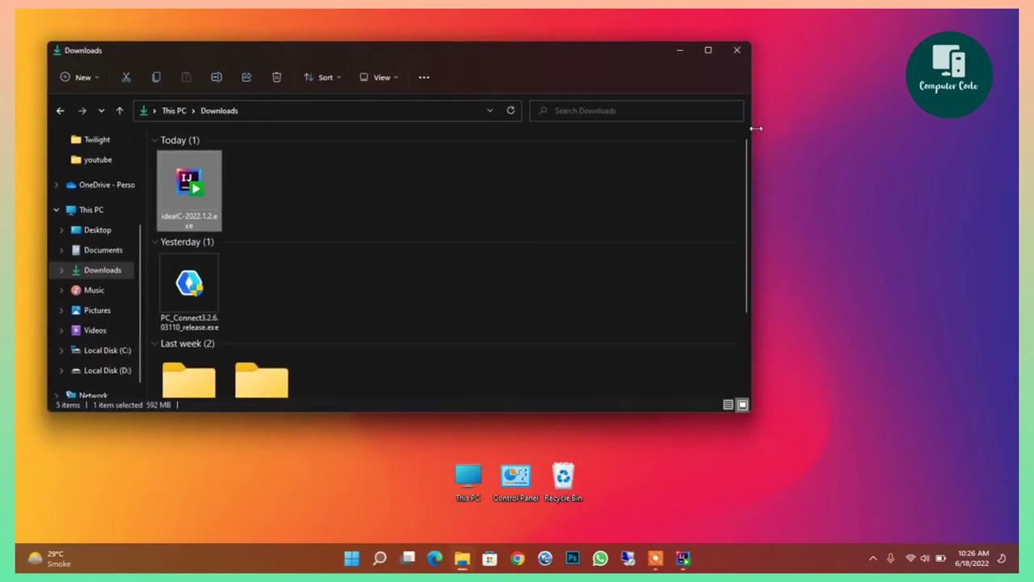
left_click_drag(754, 124, 598, 123)
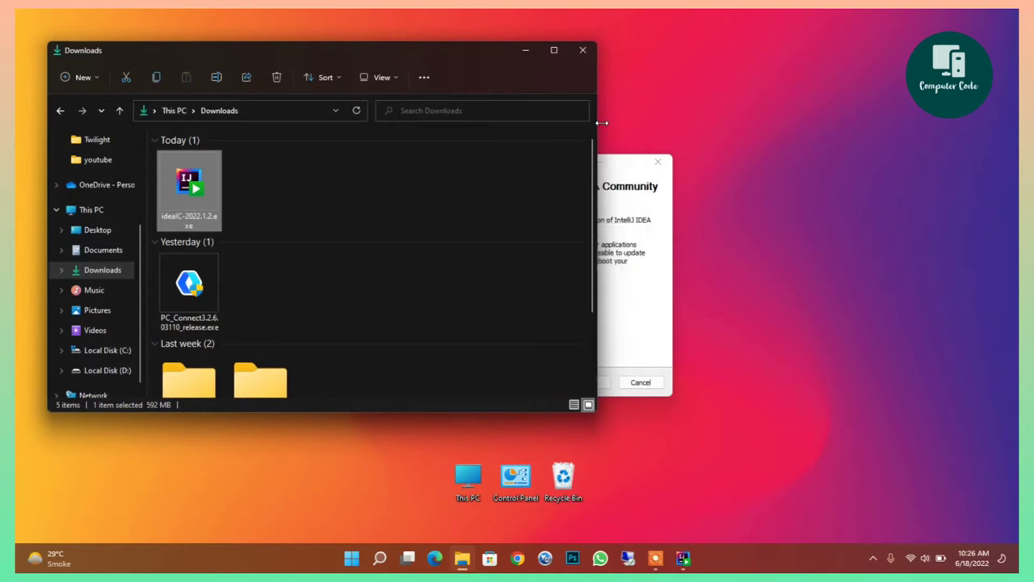
left_click(631, 168)
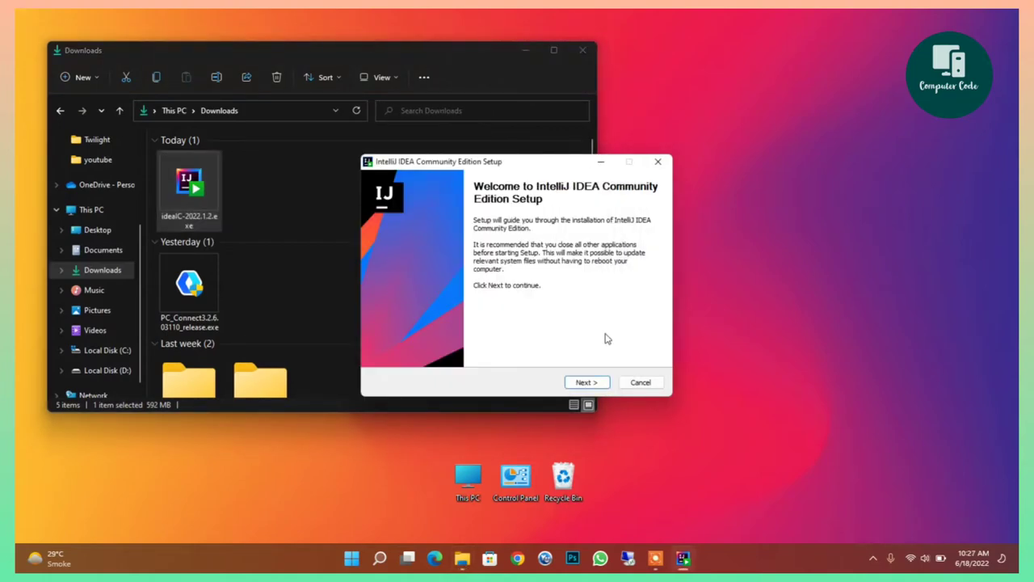
Start the installation with the default destination folder, no desktop shortcut or other installation options, and the JetBrains Start Menu folder
left_click(594, 382)
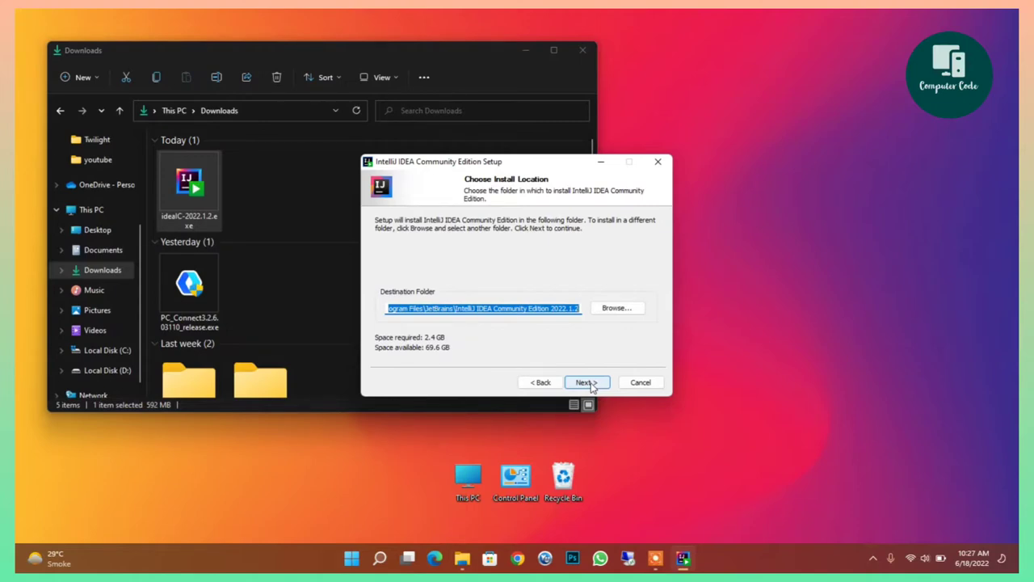
left_click(592, 385)
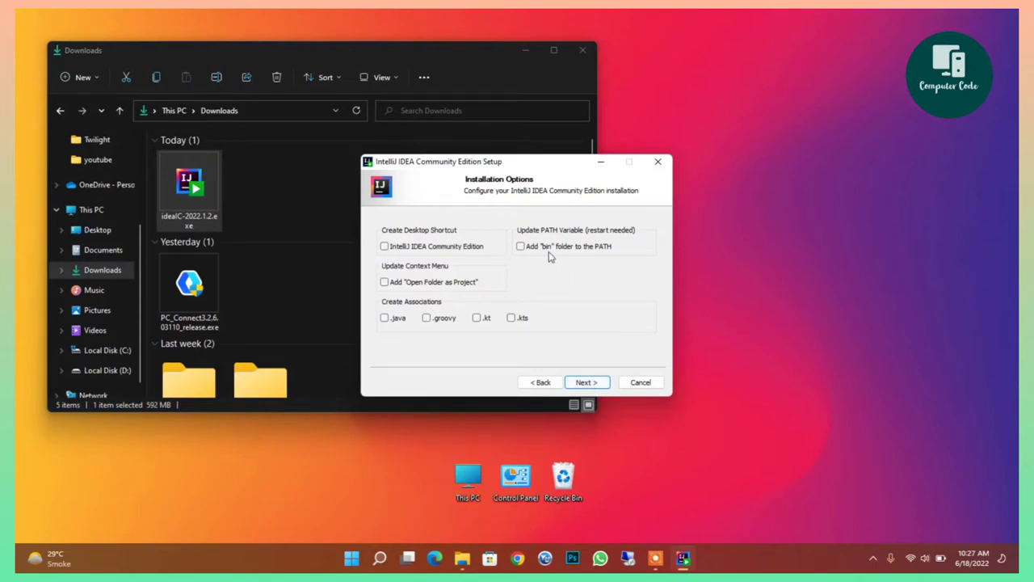
left_click(384, 247)
left_click(385, 247)
left_click(598, 387)
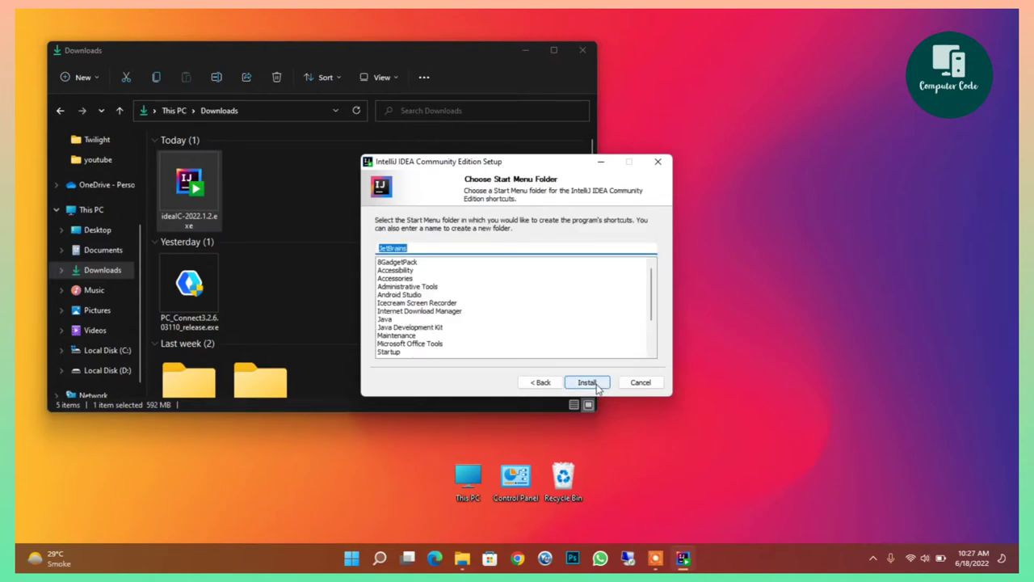
left_click(596, 387)
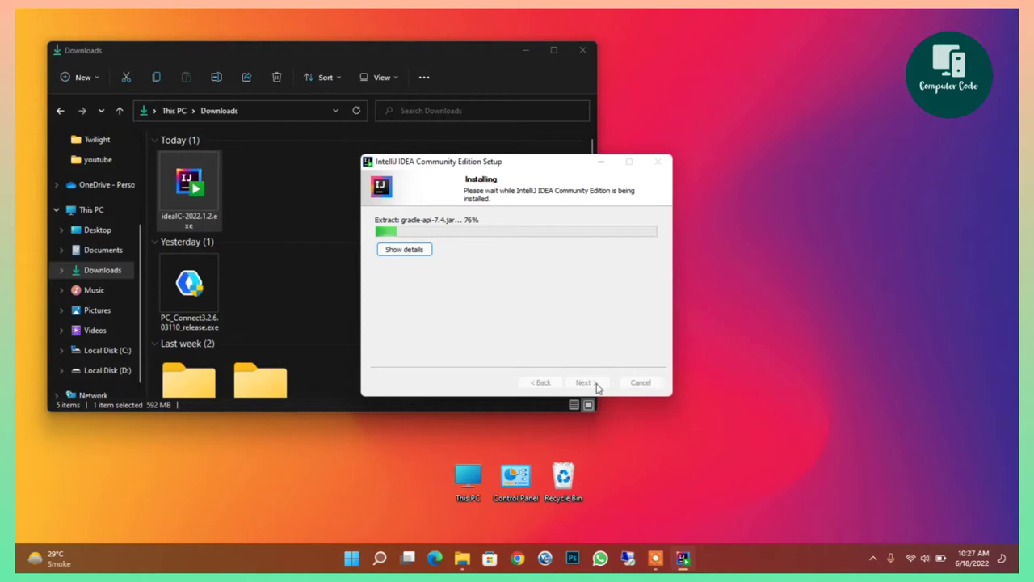
left_click(655, 556)
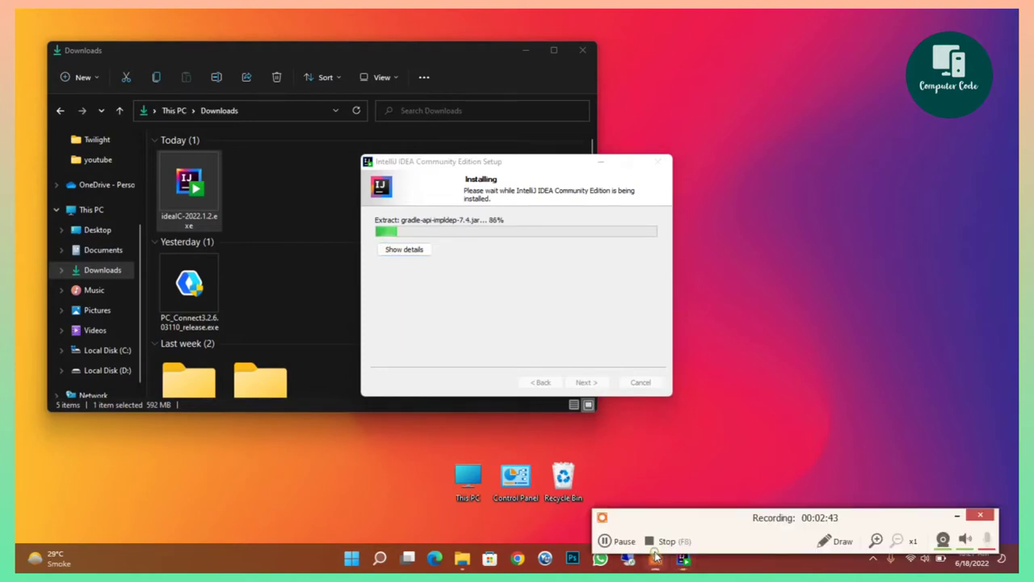
left_click(955, 517)
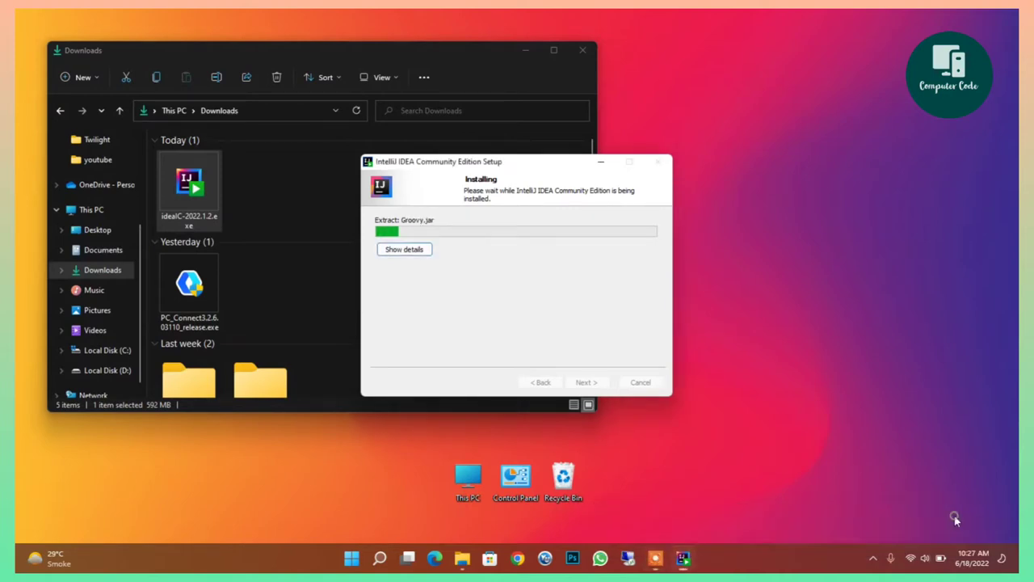
left_click(865, 419)
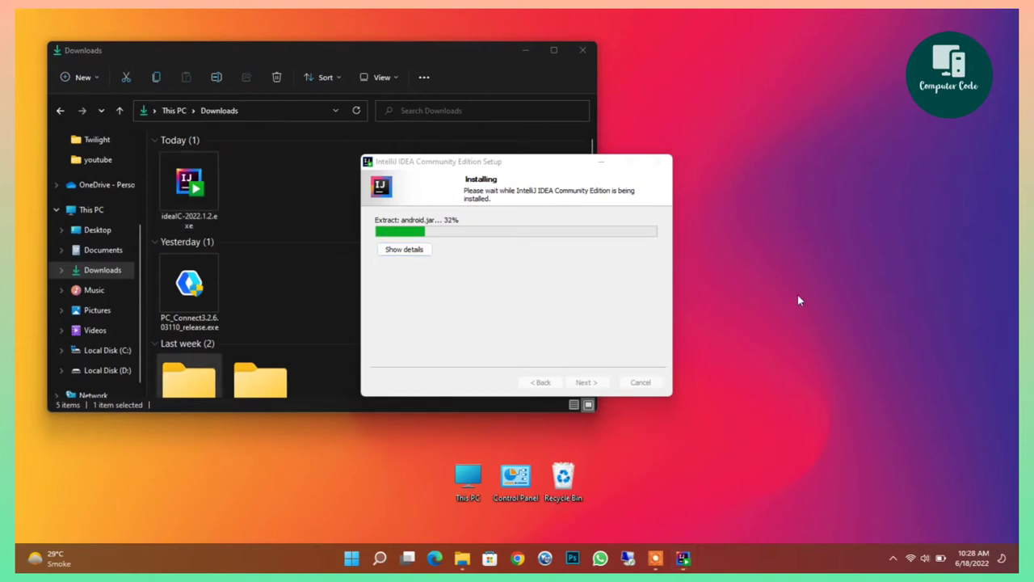
Close the Downloads window and reposition the IntelliJ IDEA setup window on the desktop
left_click(584, 50)
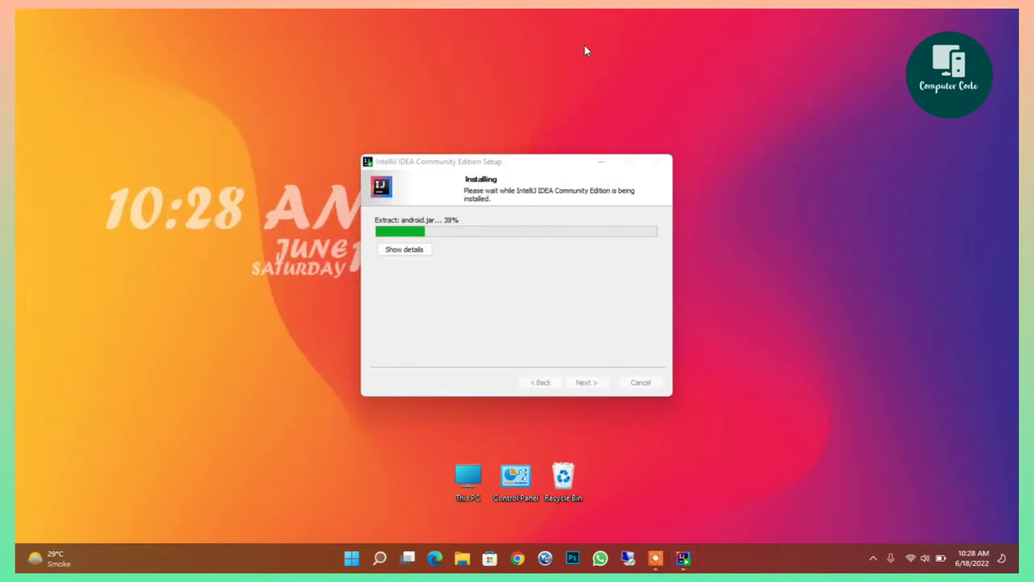
left_click_drag(546, 162, 588, 121)
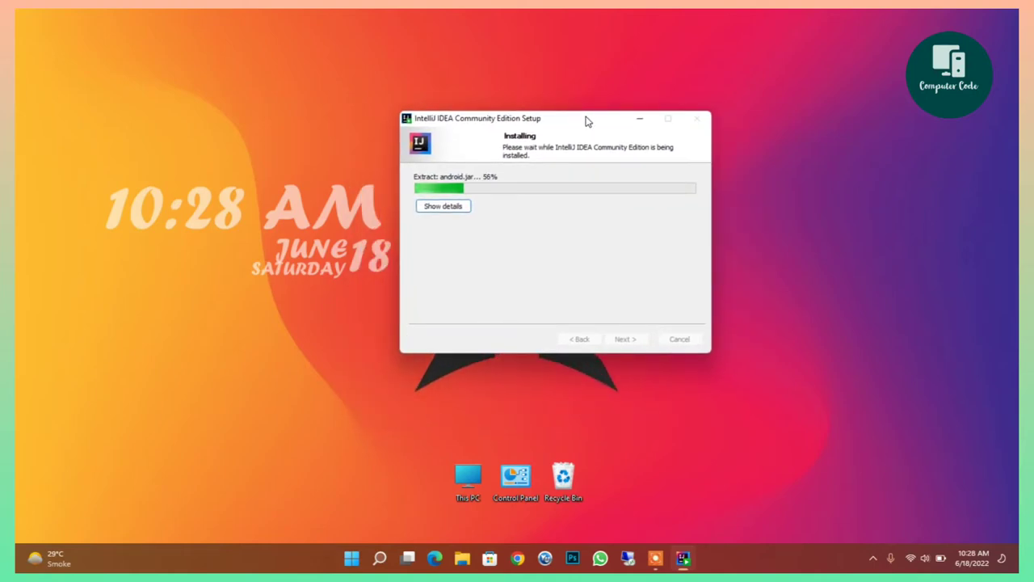
left_click(807, 285)
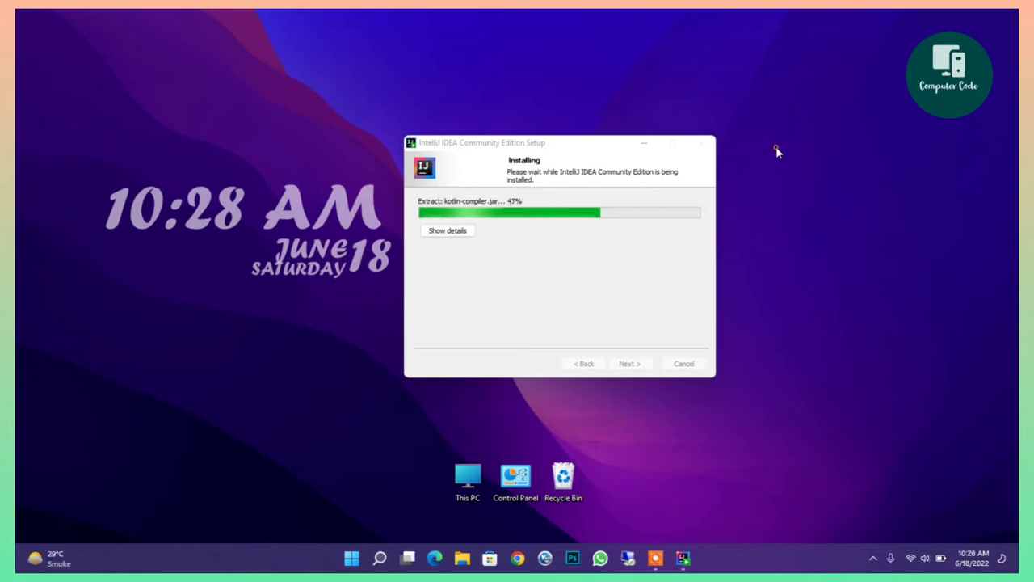
Refresh the desktop and finish the completed setup with the Run IntelliJ IDEA Community Edition option unchecked
right_click(778, 152)
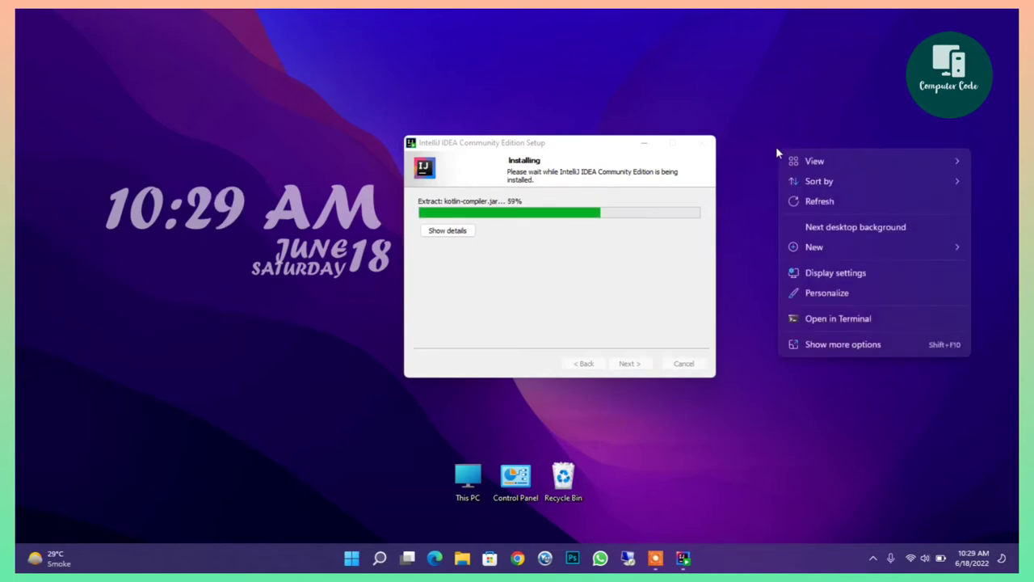
left_click(811, 205)
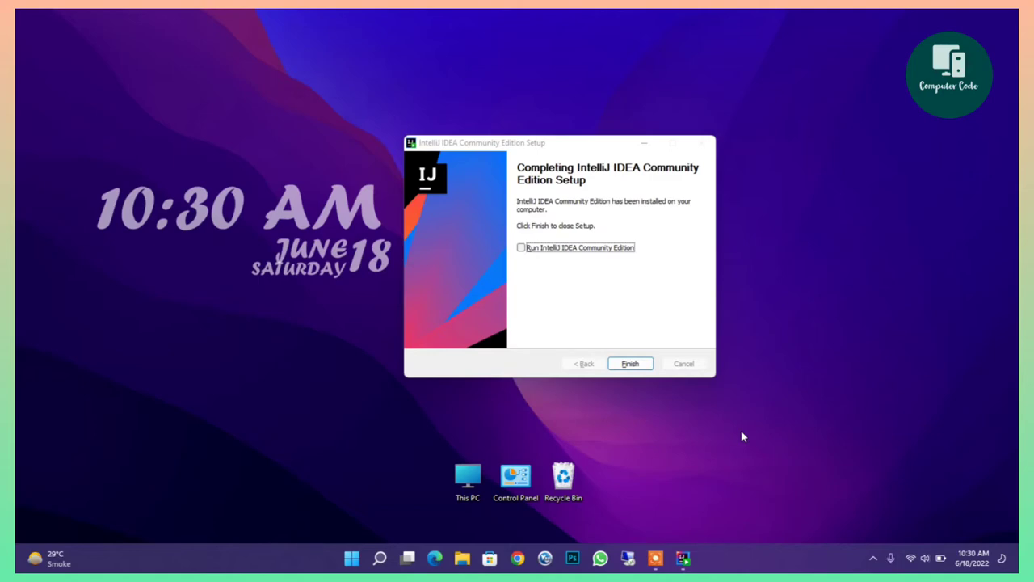
left_click(618, 365)
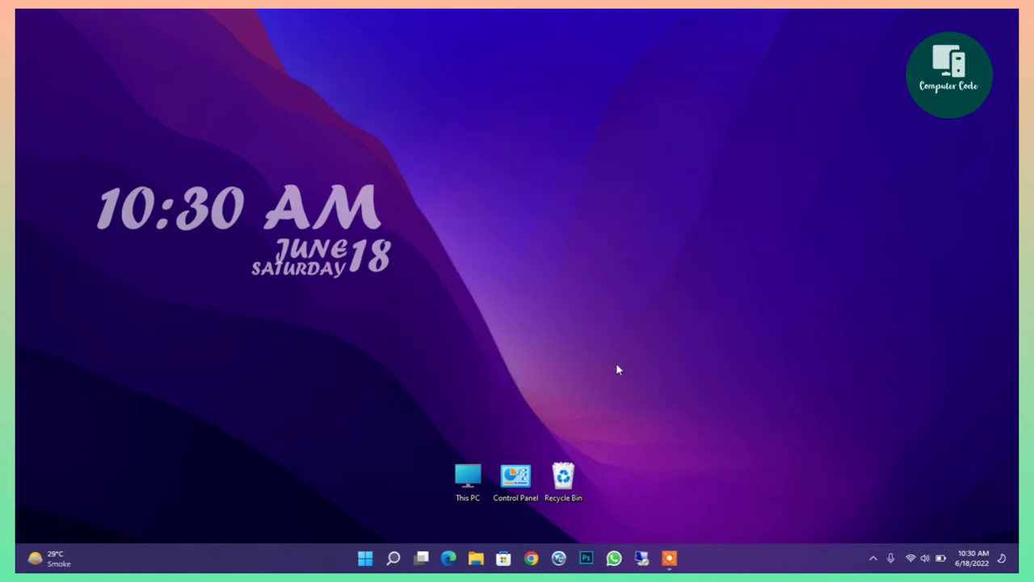
Search Windows for "int" and open IntelliJ IDEA Community Edition 2022.1.2
left_click(389, 559)
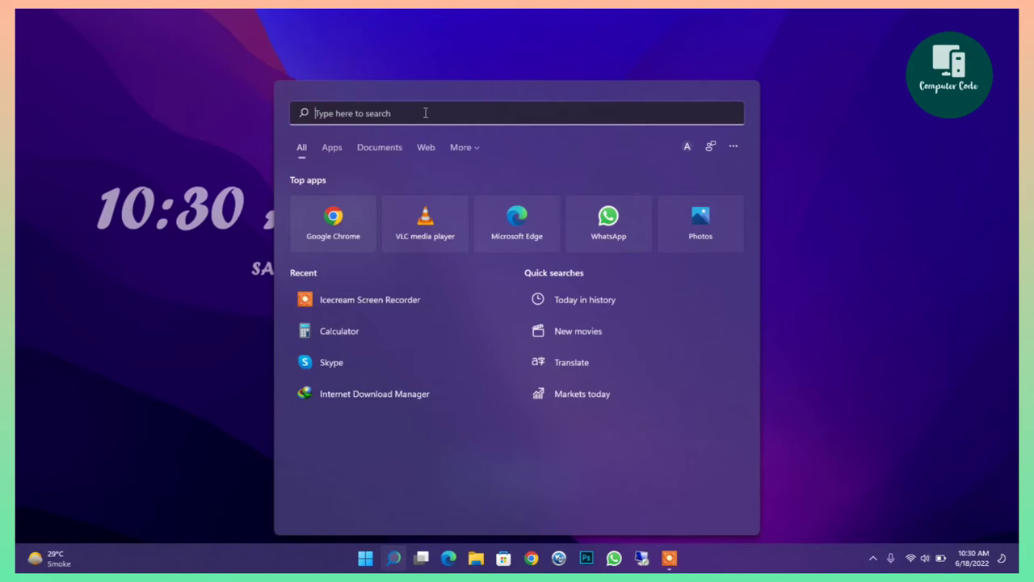
type("in")
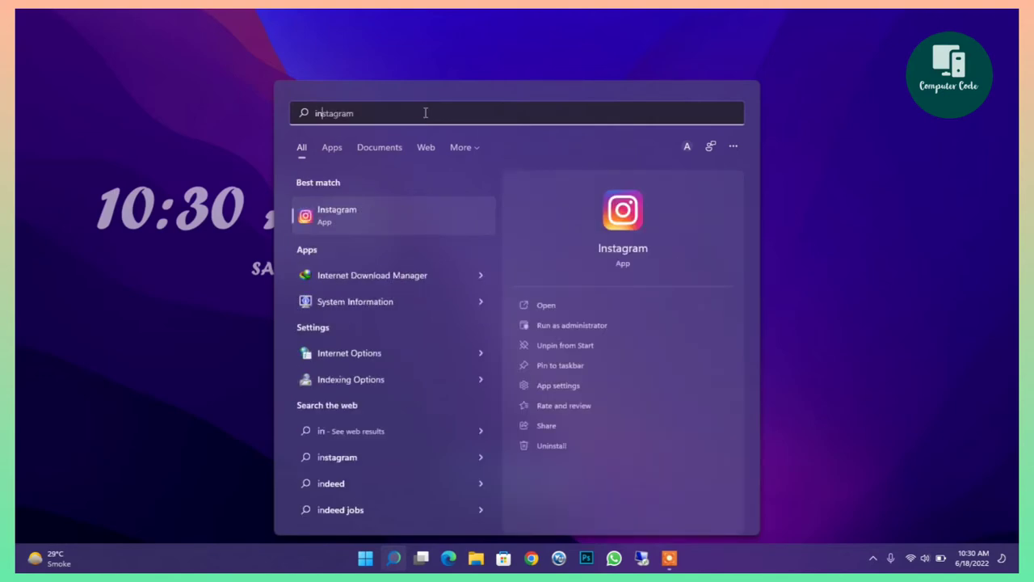
type("t")
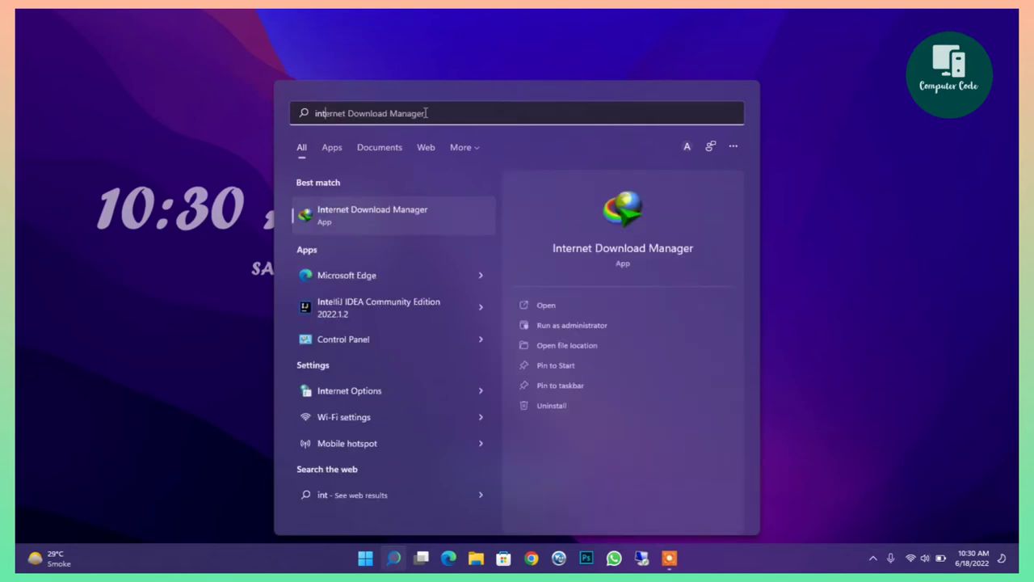
left_click(477, 308)
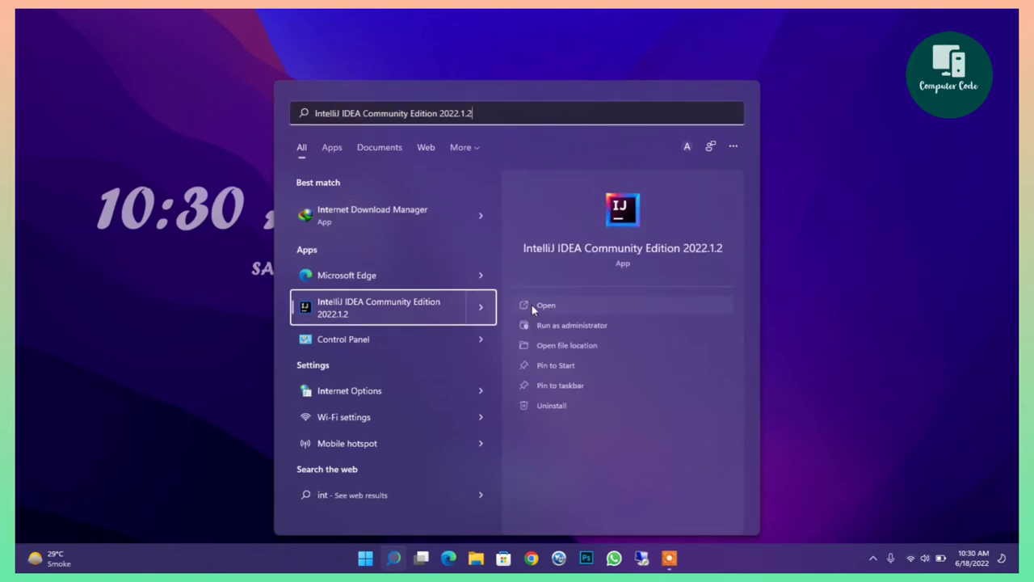
left_click(532, 304)
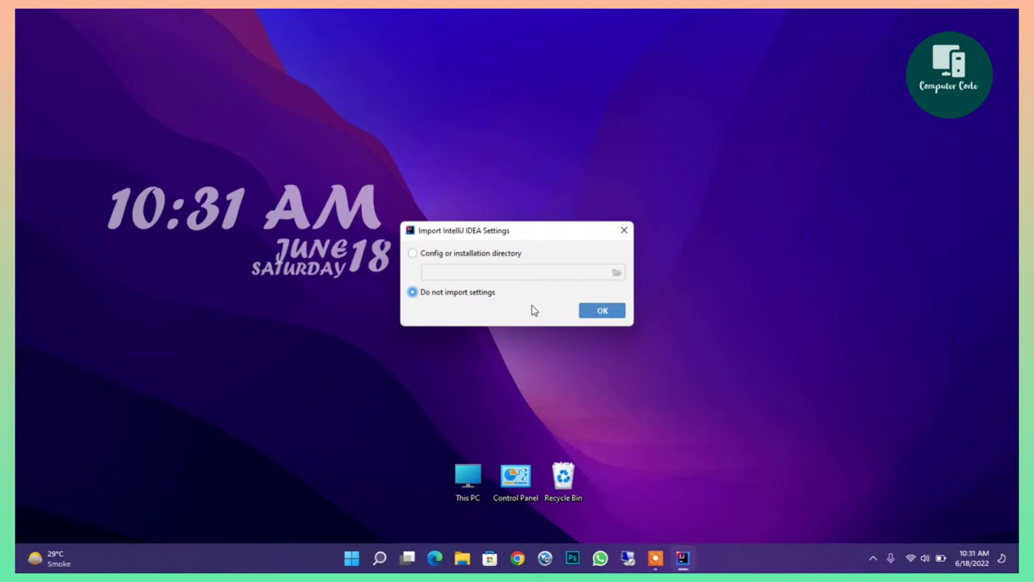
Try to import IntelliJ IDEA settings using C:\Program Files as the config or installation directory
left_click(472, 256)
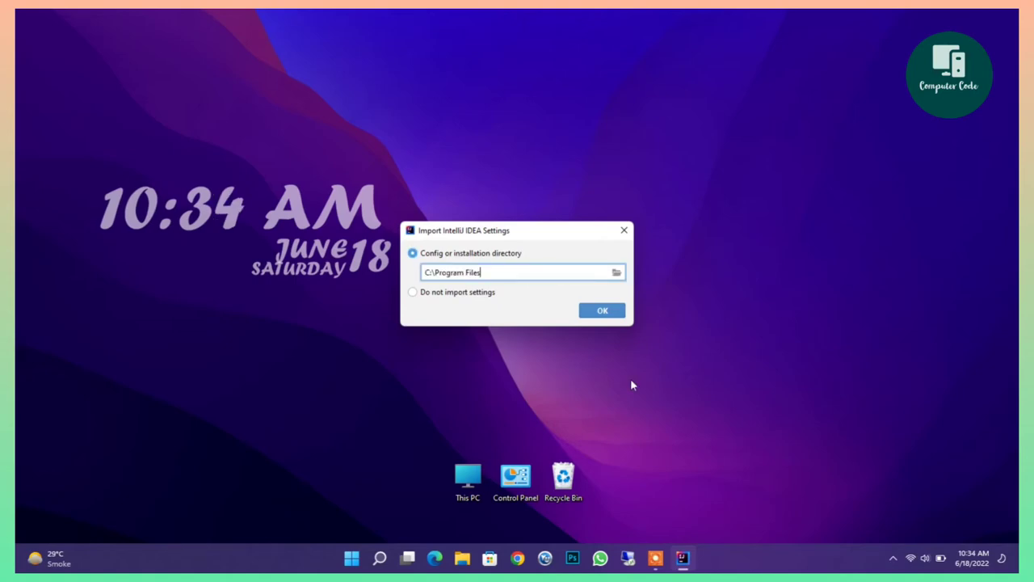
left_click(617, 275)
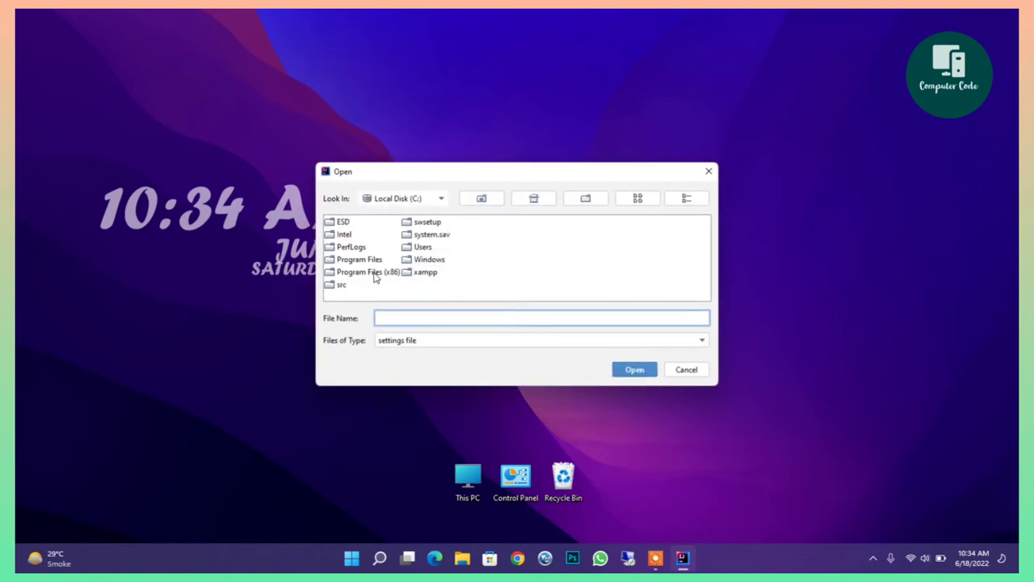
left_click(405, 198)
left_click(404, 240)
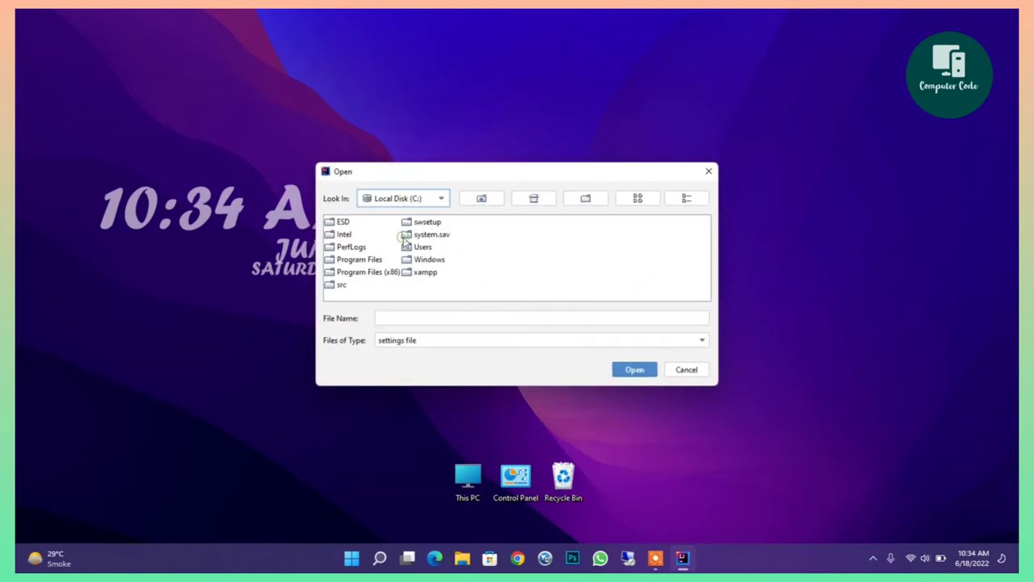
left_click(362, 260)
double_click(362, 259)
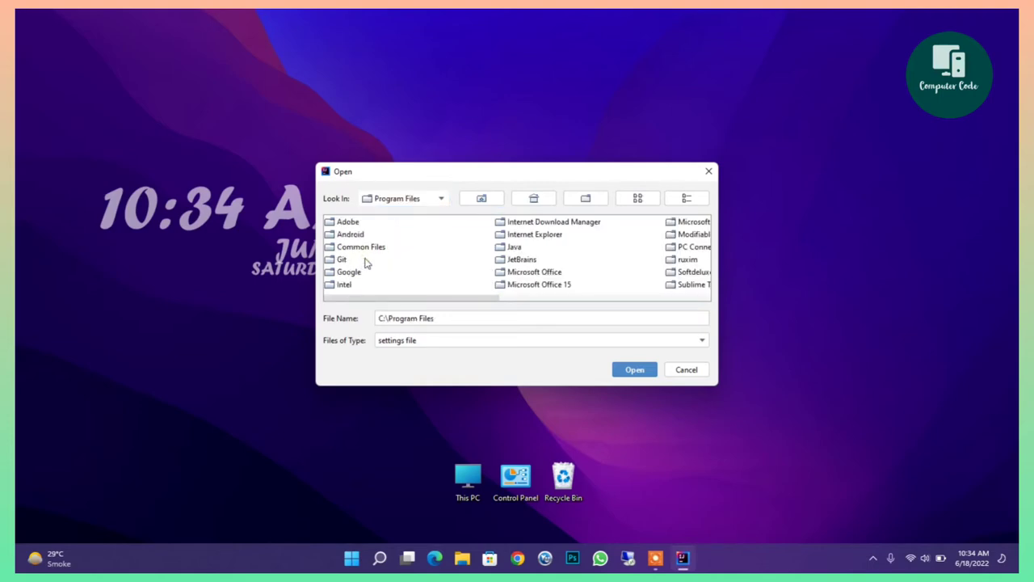
left_click(635, 369)
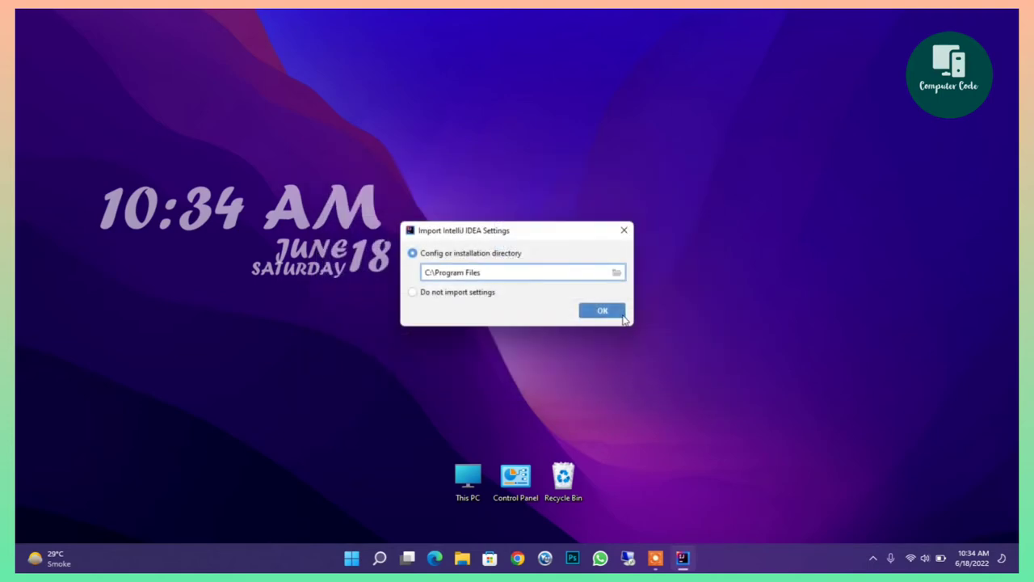
left_click(616, 317)
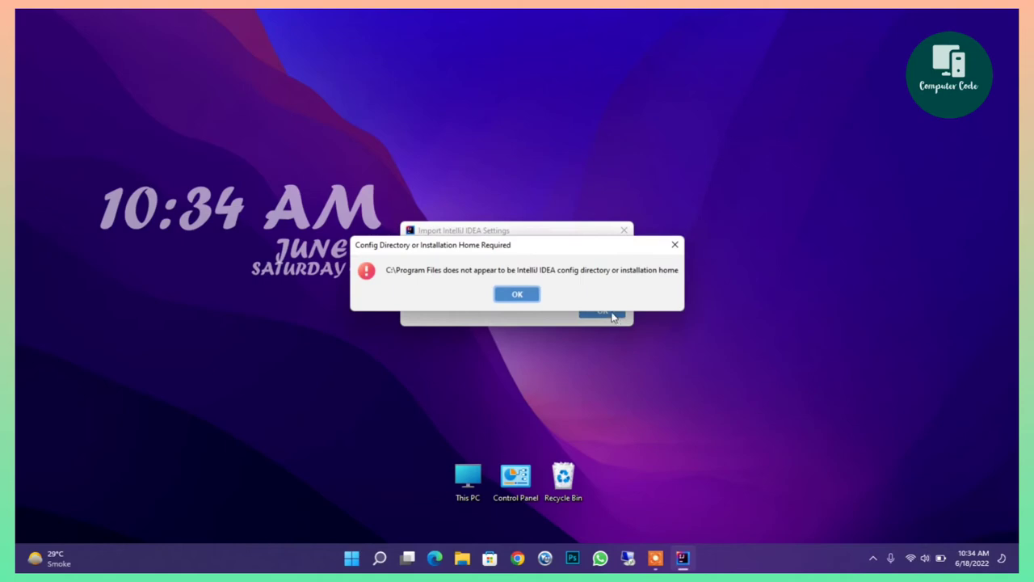
left_click(512, 293)
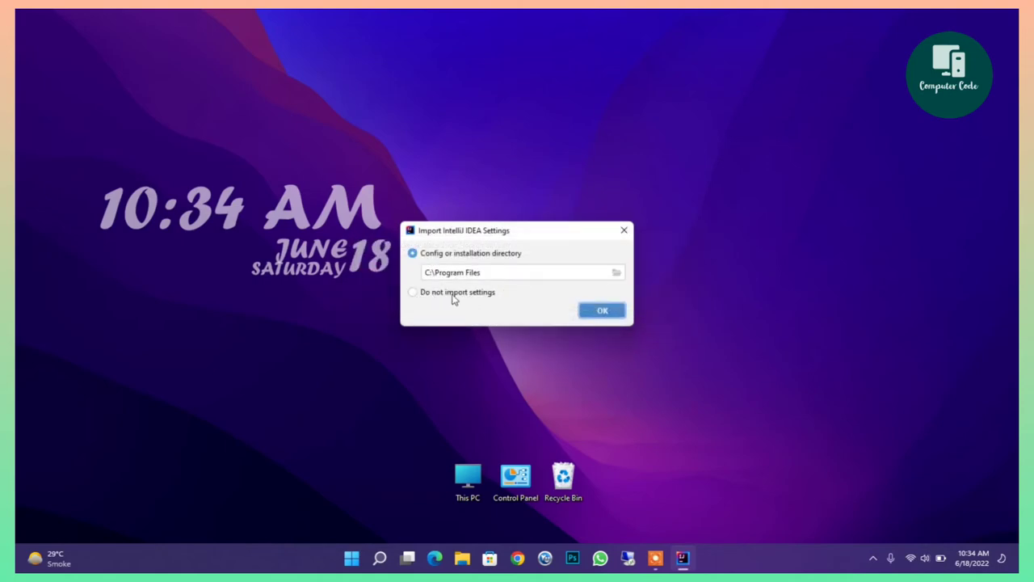
Choose not to import settings and continue to the IntelliJ IDEA welcome screen
left_click(413, 293)
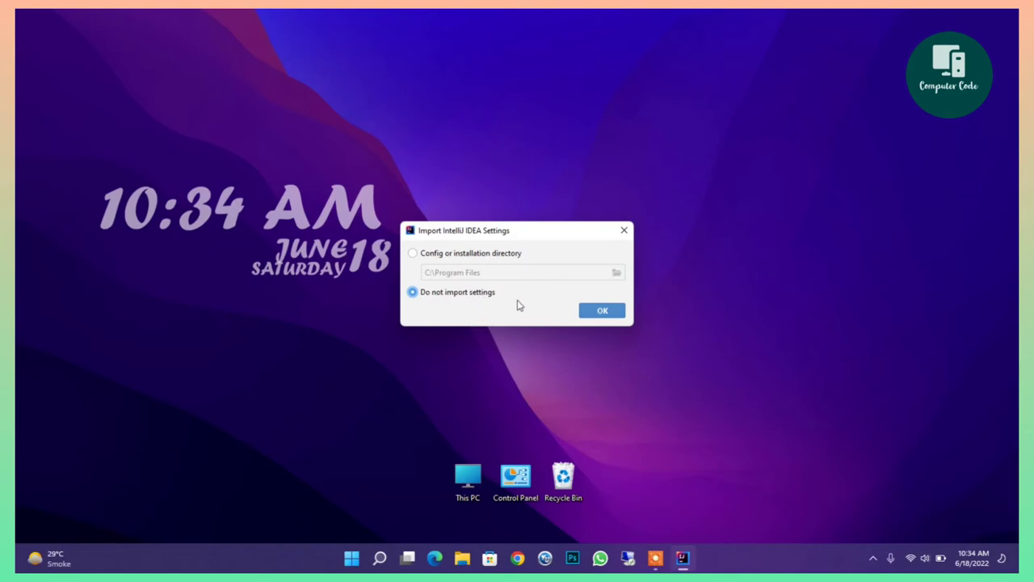
left_click(613, 314)
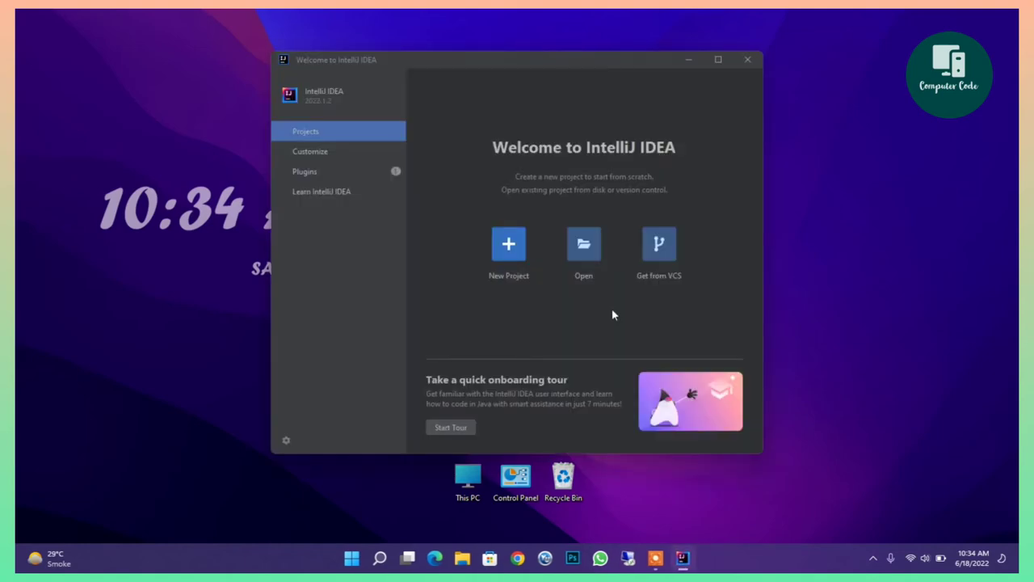
Start updating the bundled Kotlin plugin among the installed plugins
left_click(371, 173)
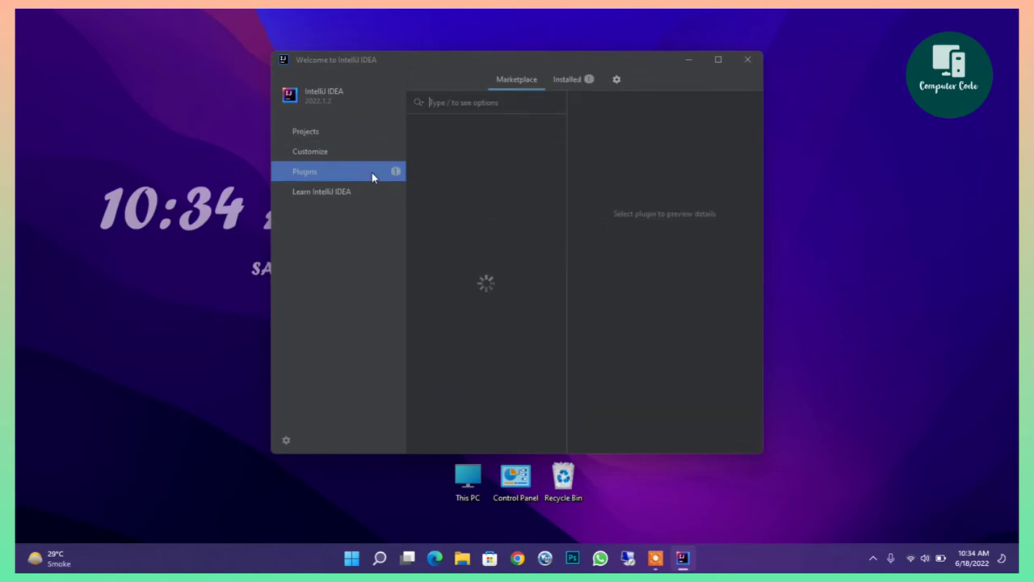
left_click(574, 78)
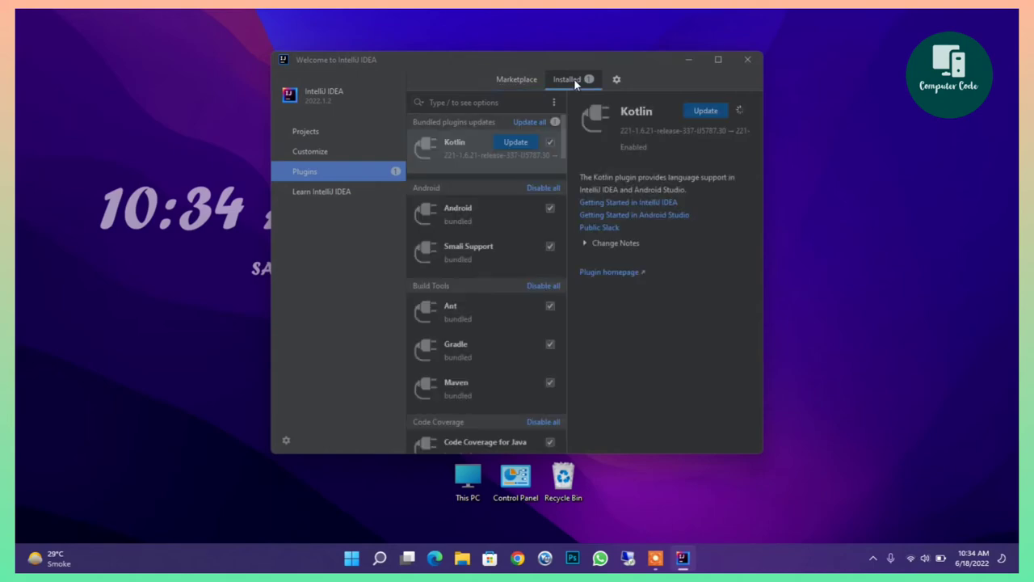
left_click(516, 144)
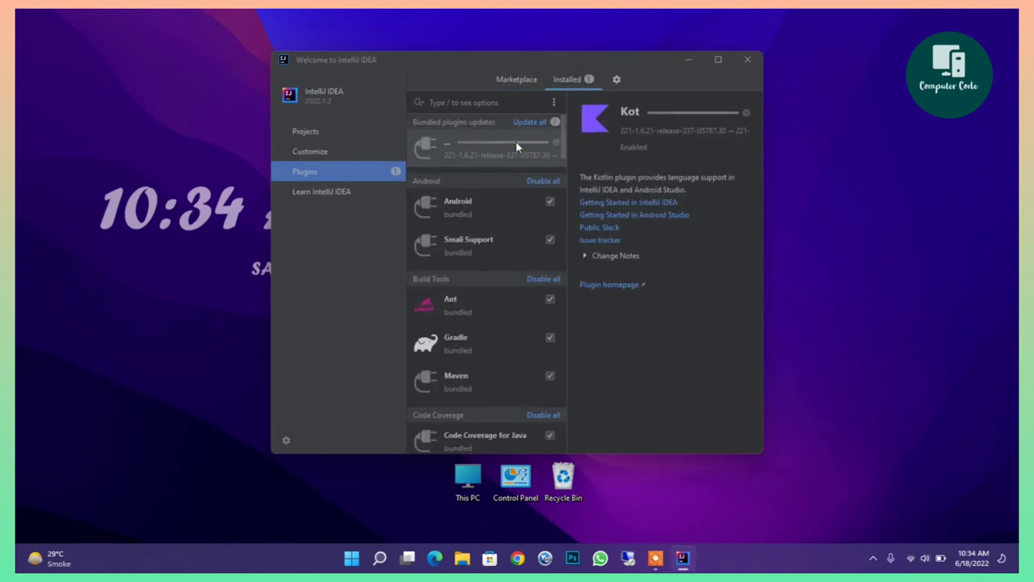
Return to the projects overview and create a new project, keeping the default name and settings
left_click(327, 136)
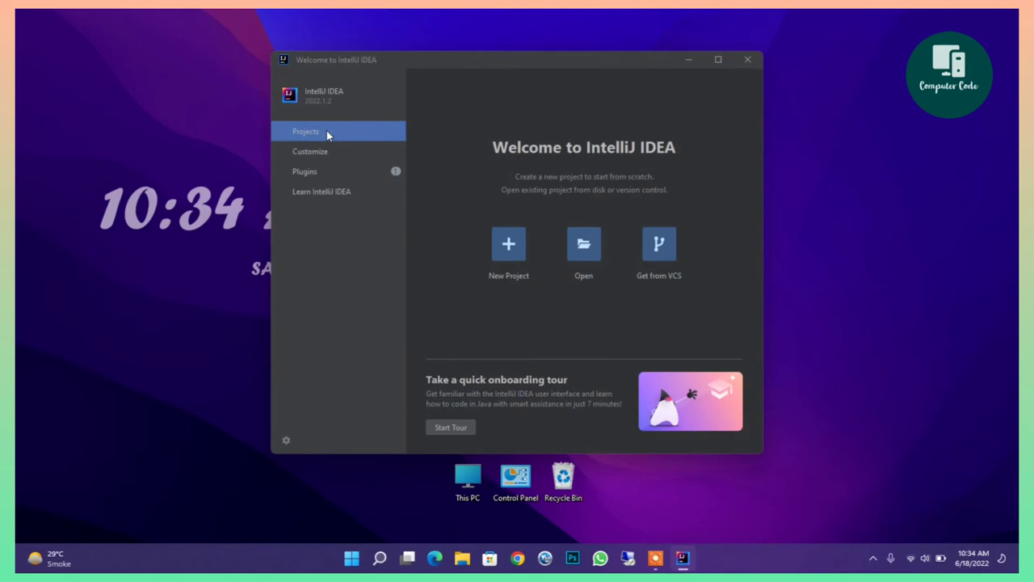
left_click(510, 245)
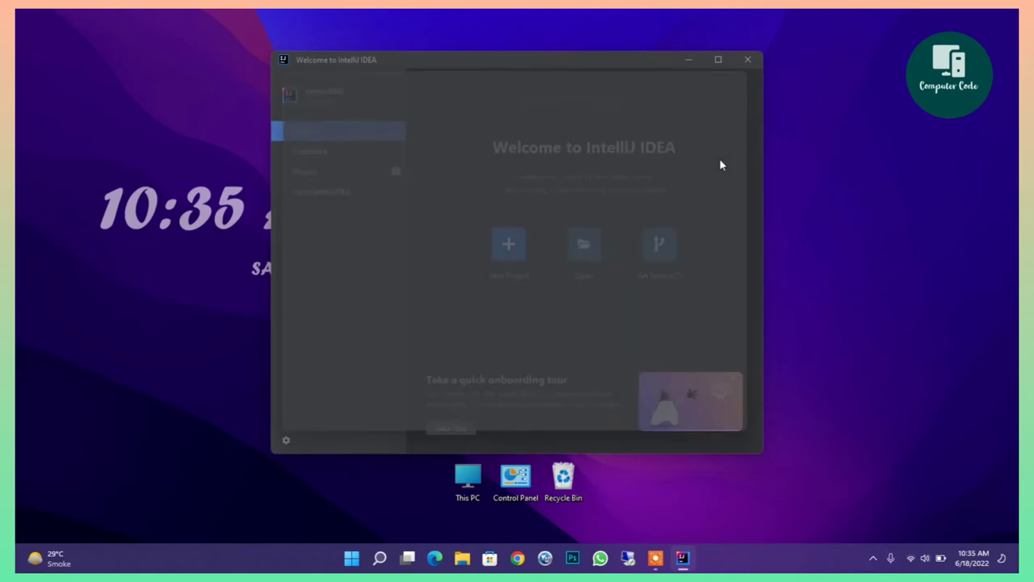
left_click(685, 430)
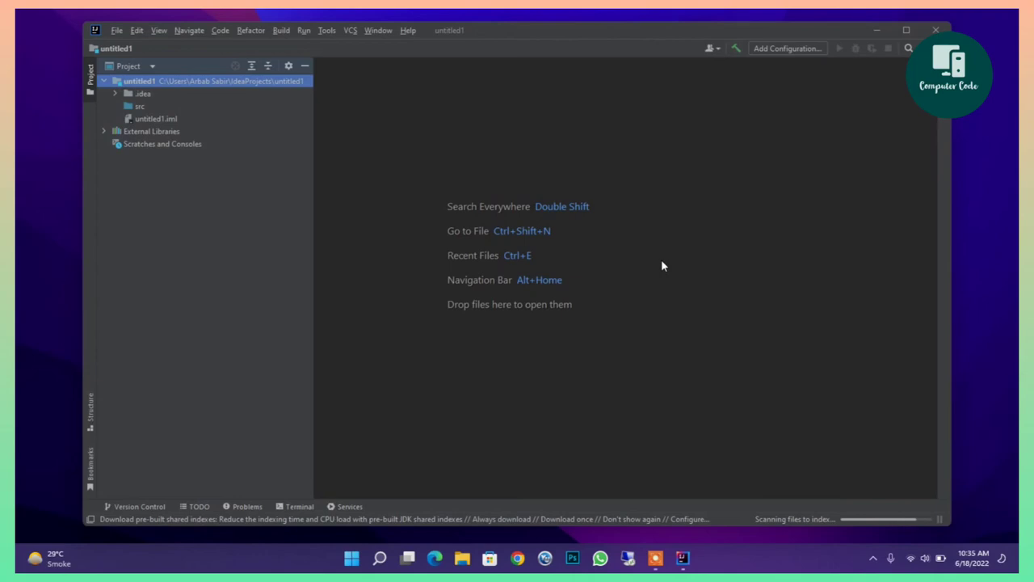
Select the untitled1.iml file in the project tree and show the details of the running background tasks
left_click(142, 120)
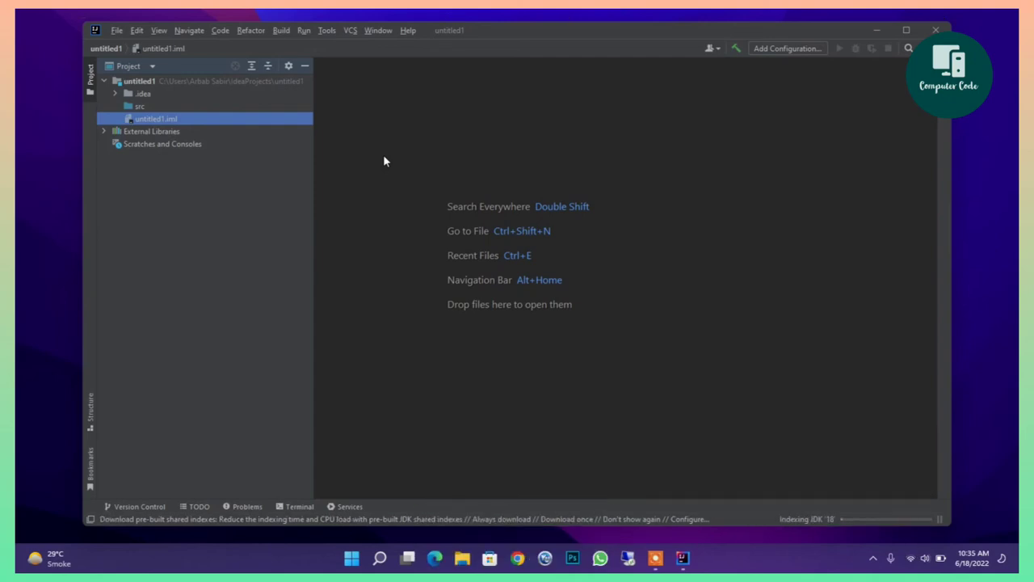
left_click(827, 523)
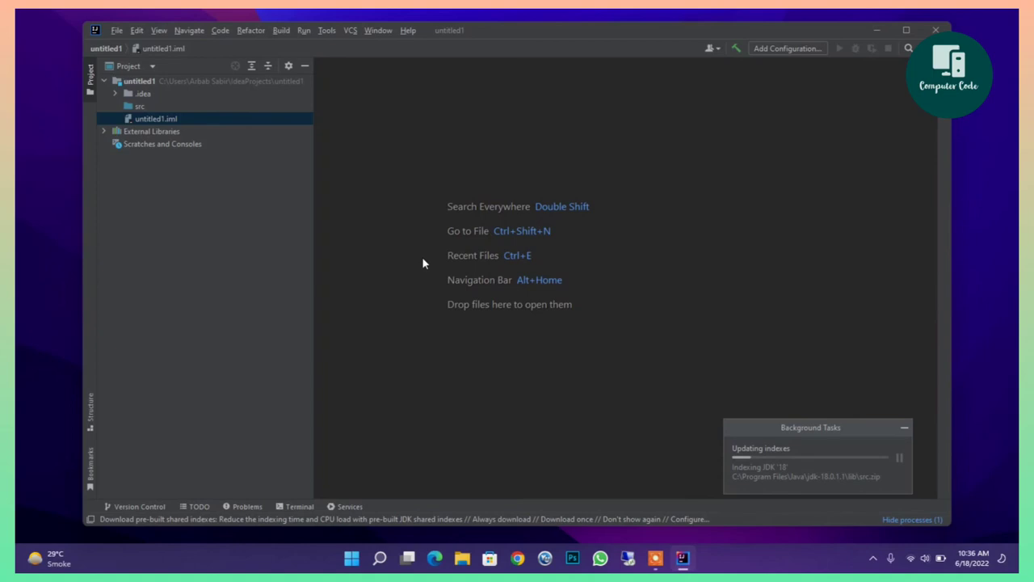
Close the untitled1 project window
left_click(936, 30)
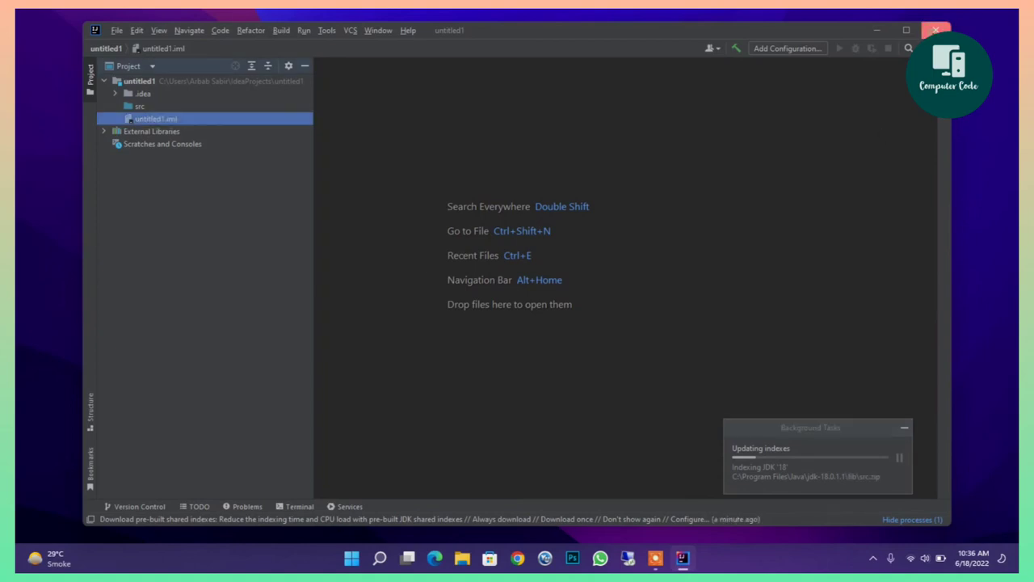
left_click(537, 302)
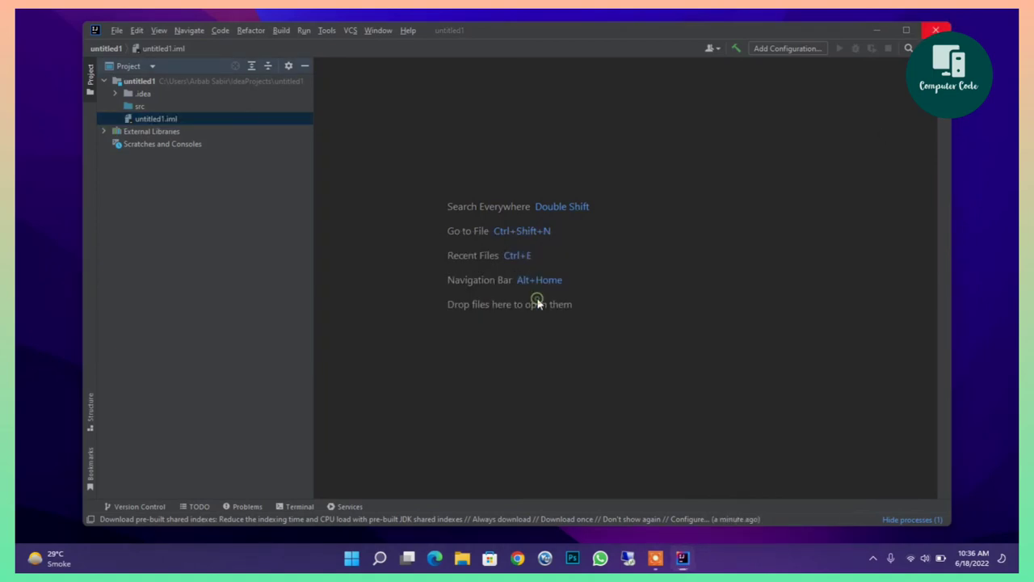